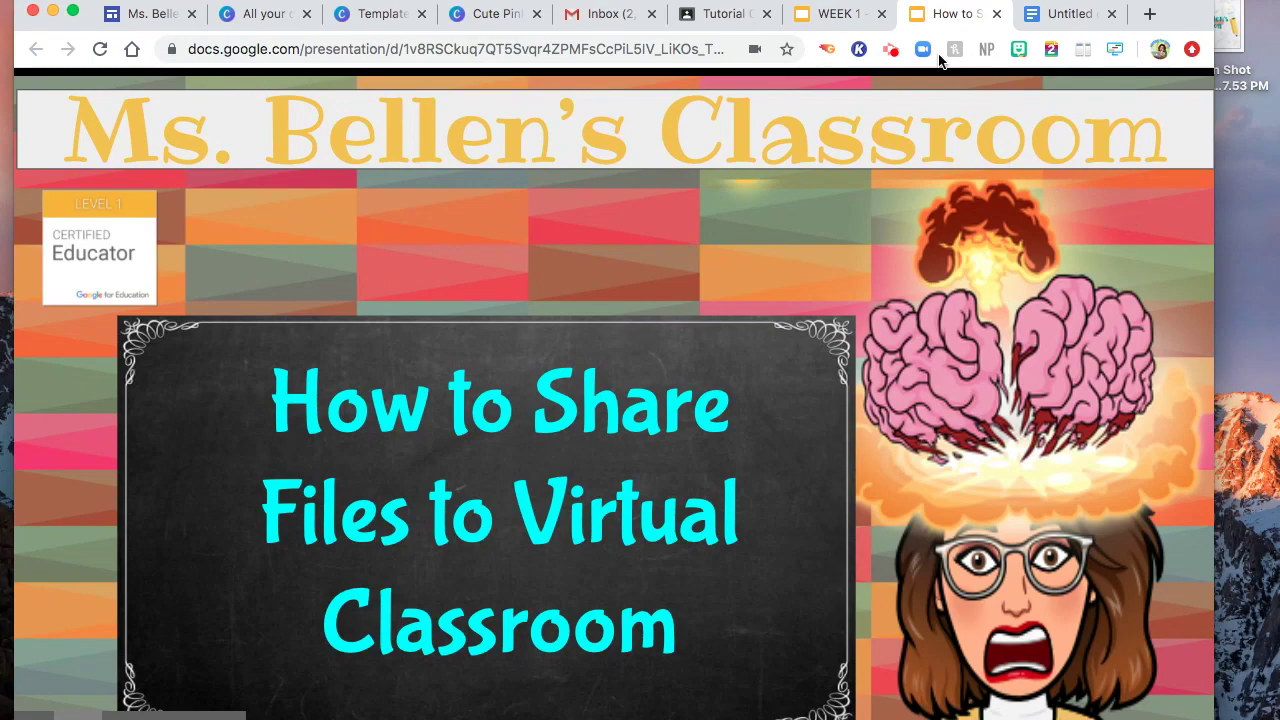
# - Switch to the WEEK 1 - AUGUST 24-28 planner presentation tab
pyautogui.click(838, 14)
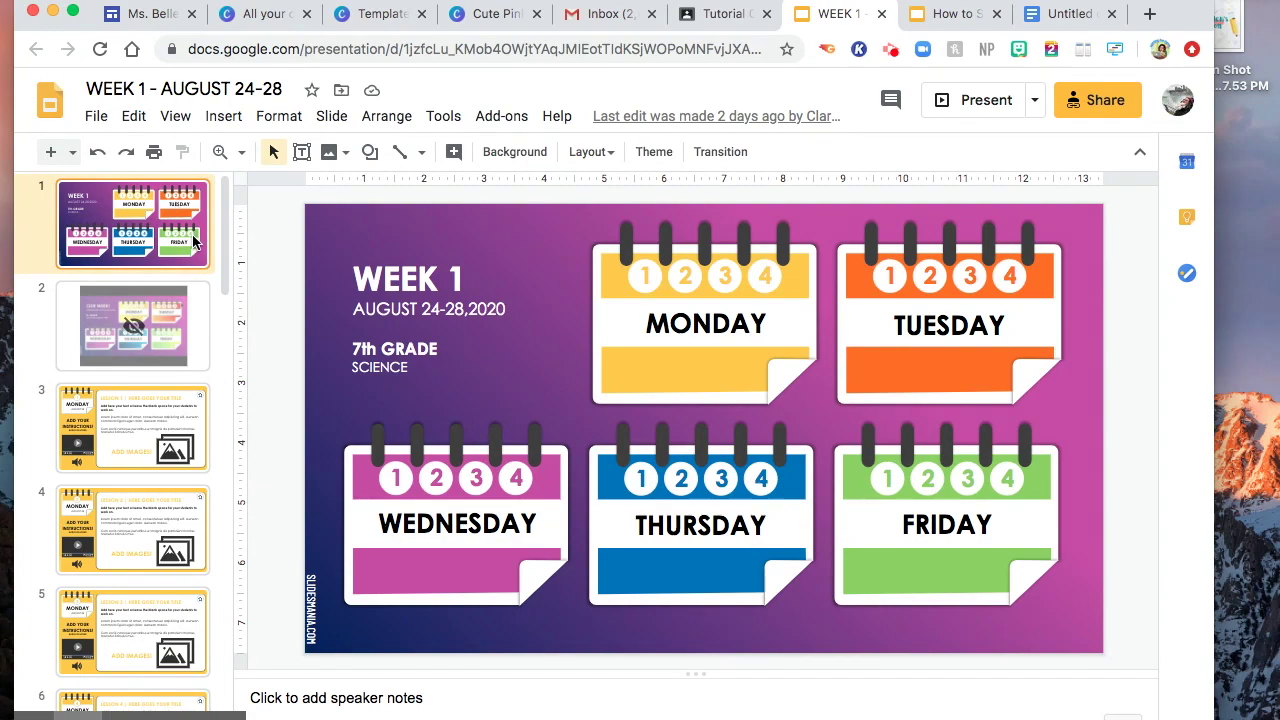
# - Download the WEEK 1 planner deck as a PDF Document (.pdf)
pyautogui.click(96, 118)
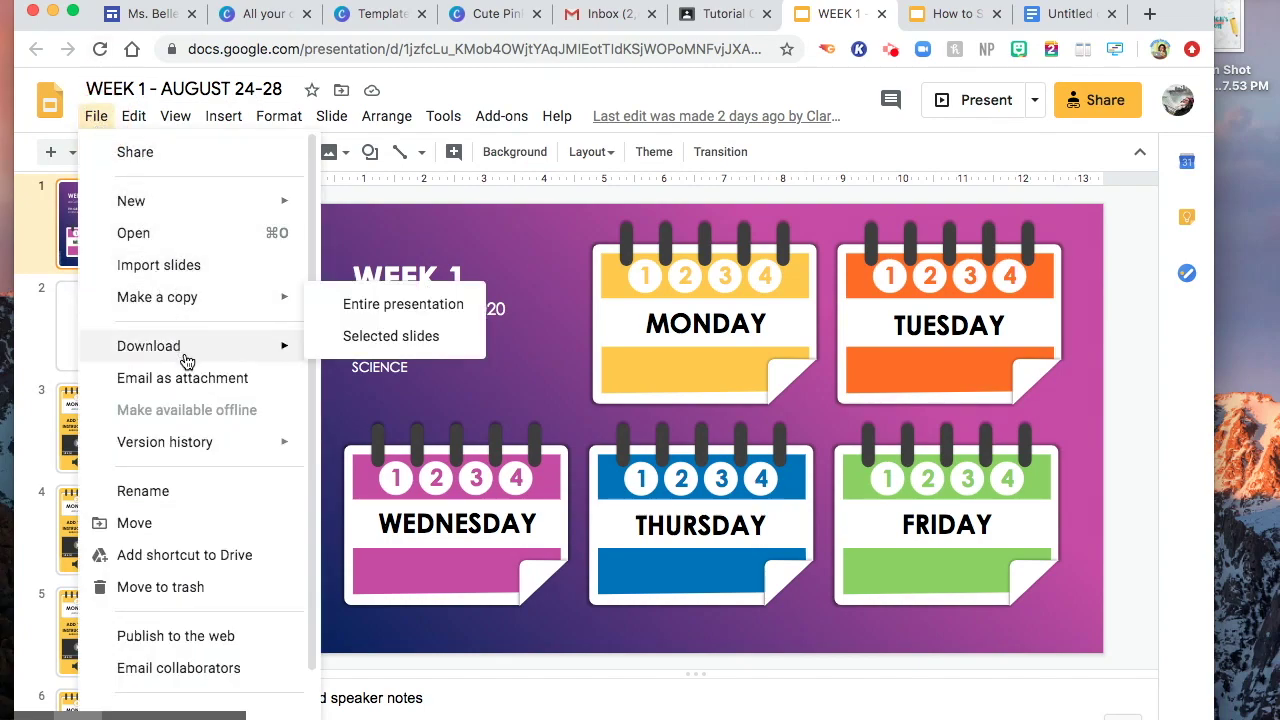
pyautogui.moveTo(186, 350)
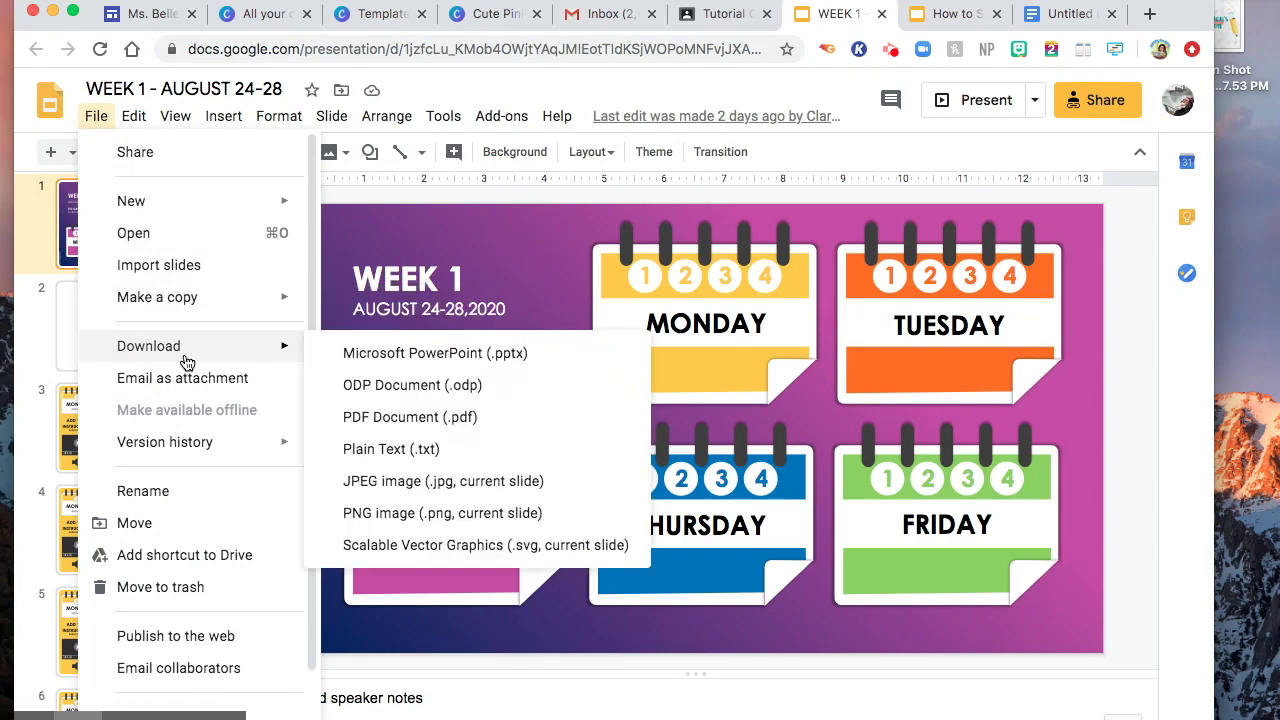
pyautogui.click(376, 420)
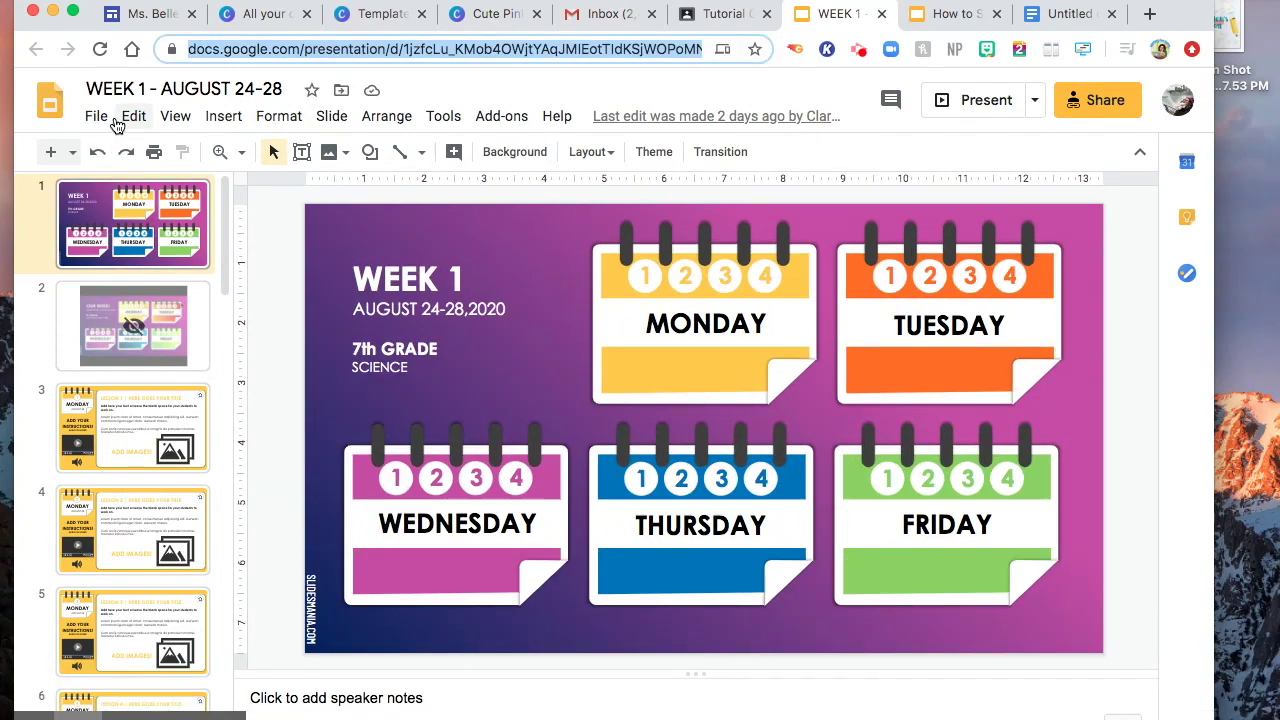
# - Publish the WEEK 1 deck to the web and select its published link
pyautogui.click(96, 117)
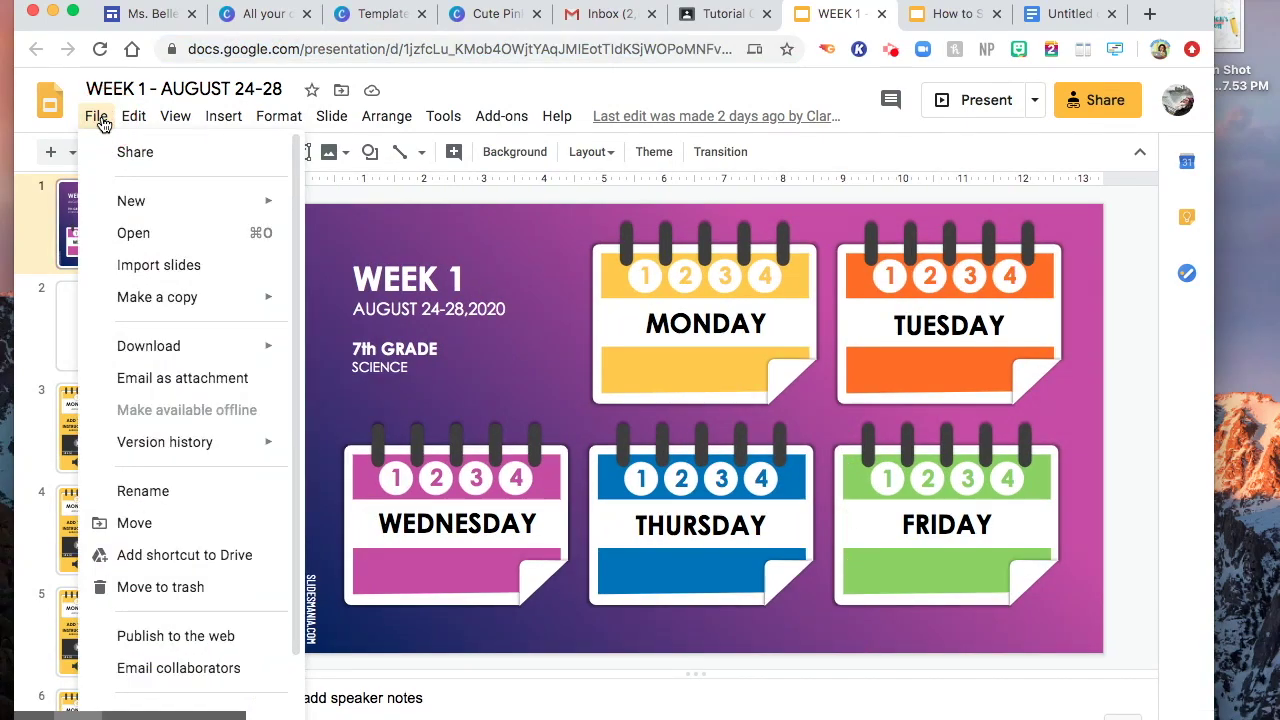
pyautogui.click(135, 636)
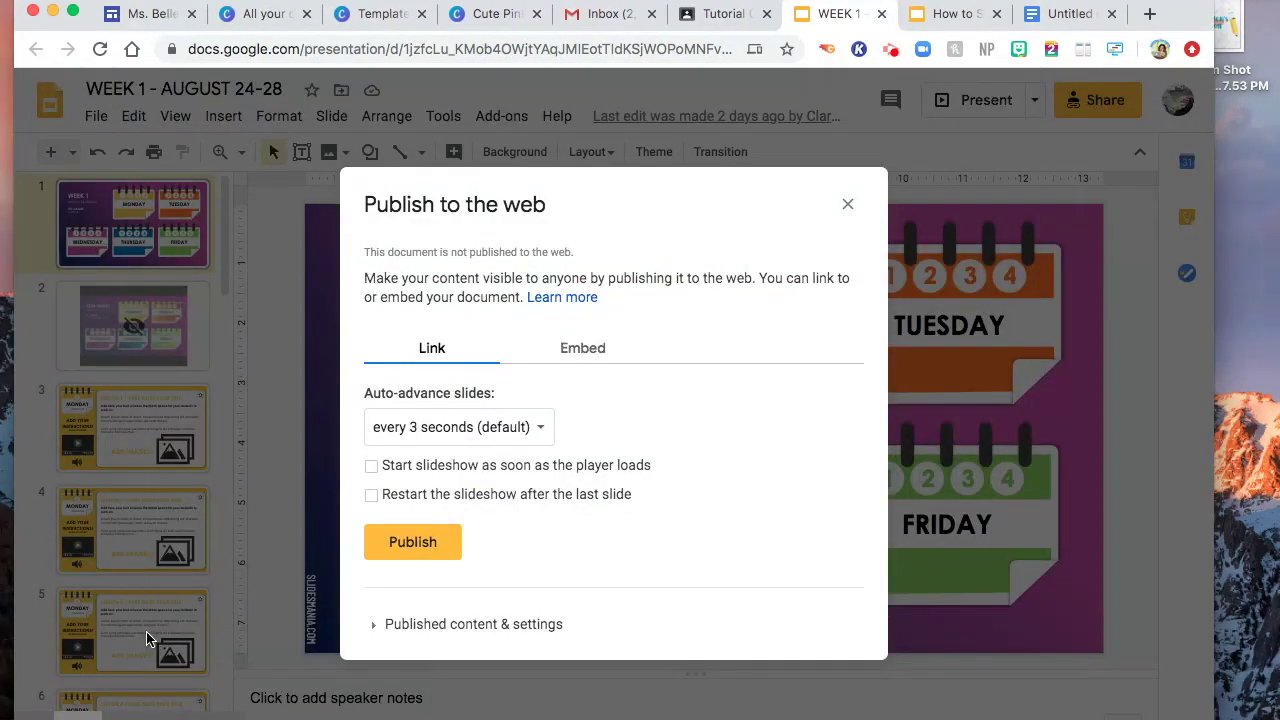
pyautogui.click(427, 541)
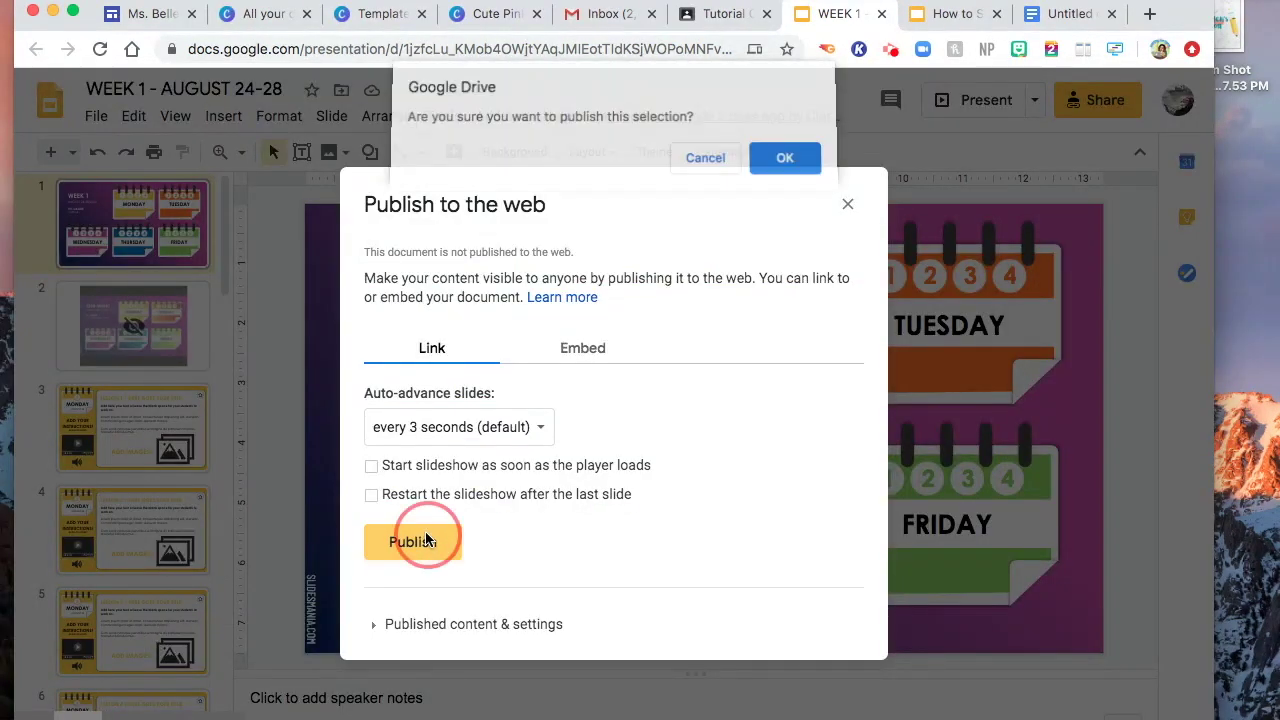
pyautogui.click(786, 161)
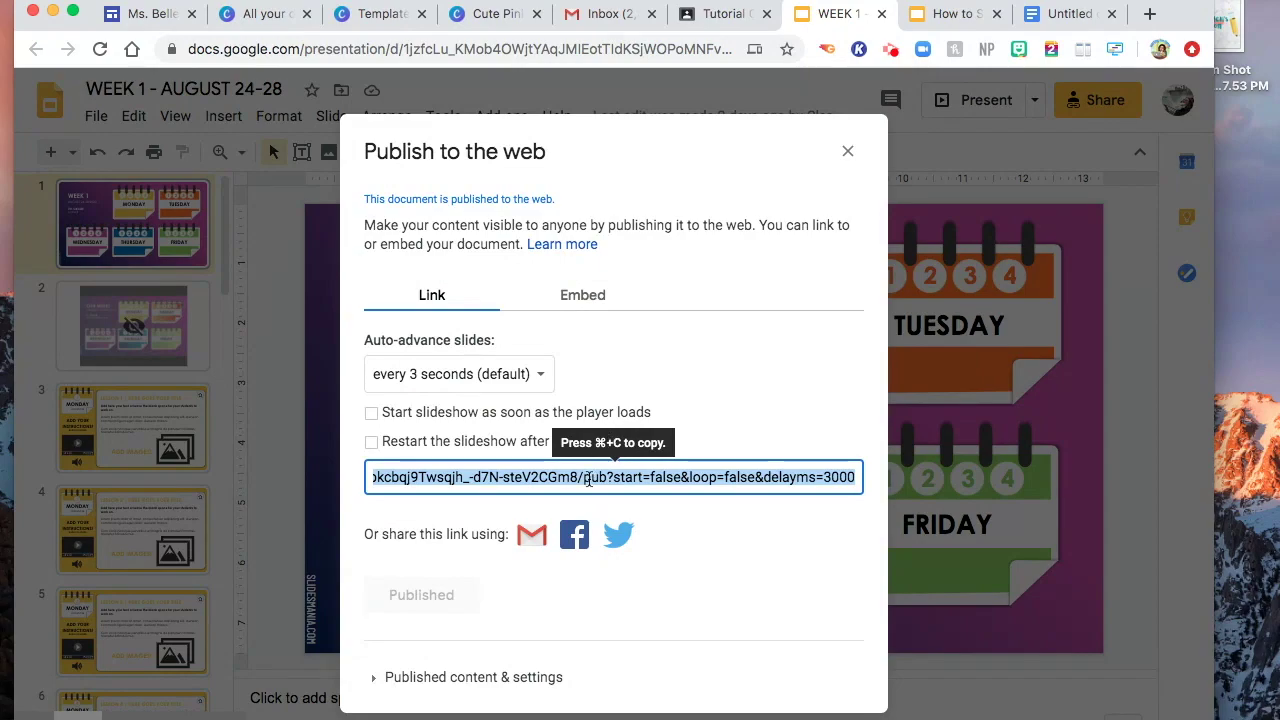
pyautogui.click(588, 477)
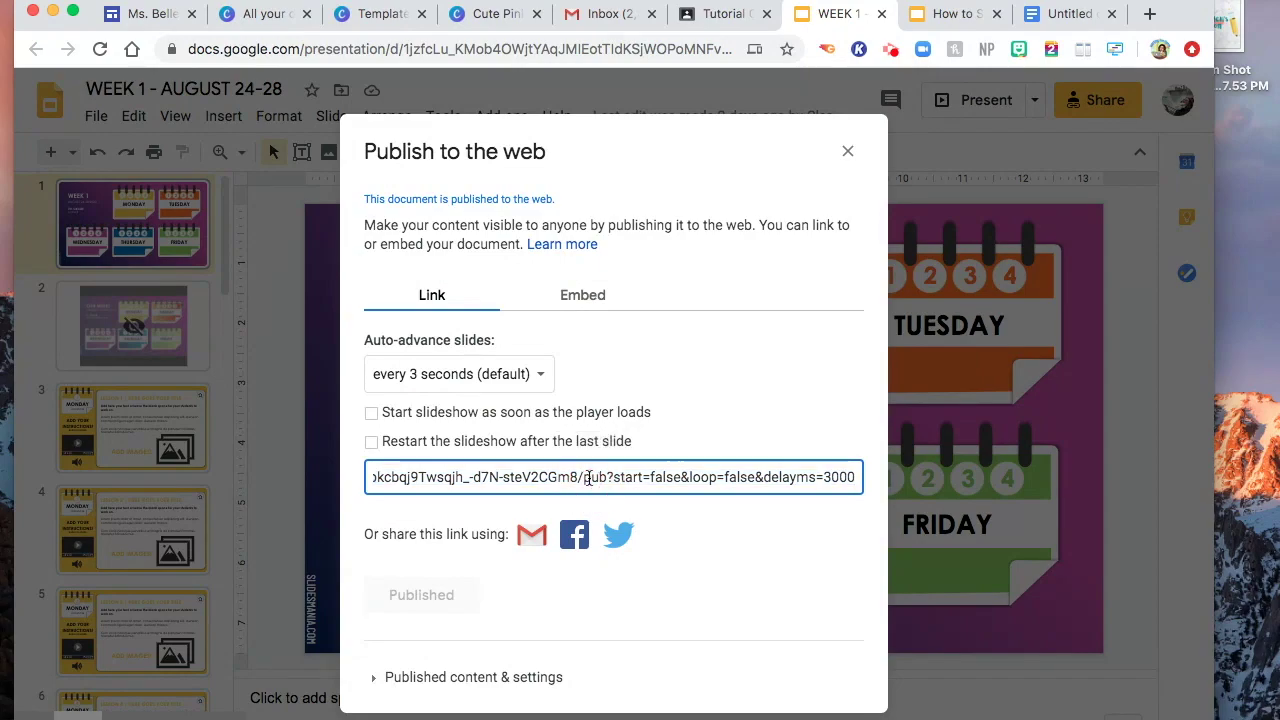
pyautogui.tripleClick(588, 477)
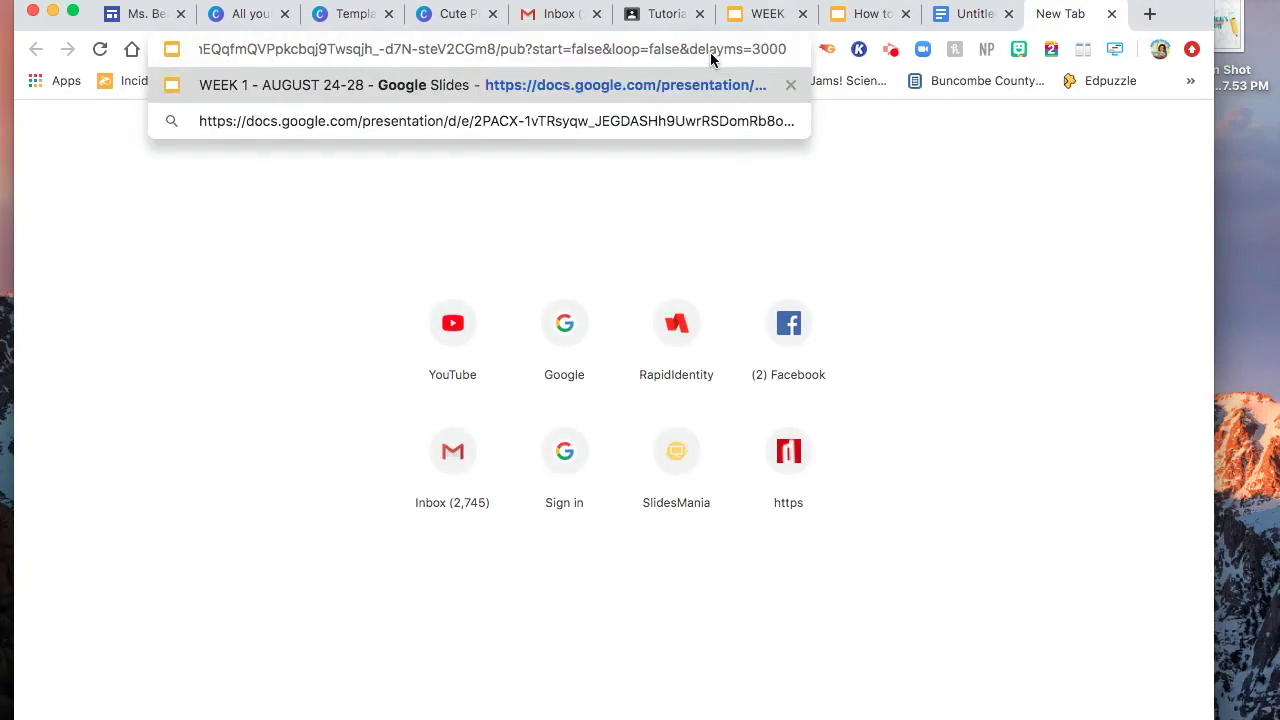
# - Load the published link, test the Monday 1, home and Tuesday 4 links, then close it
pyautogui.press('Return')
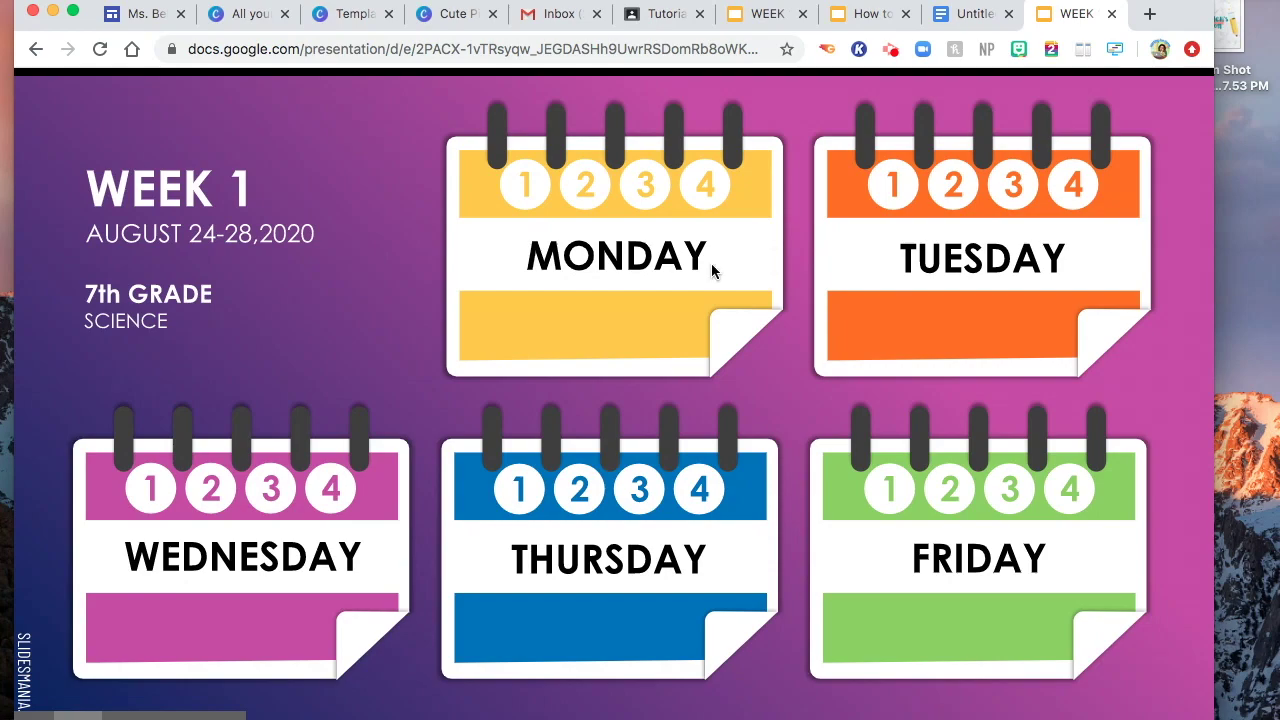
pyautogui.click(524, 193)
pyautogui.click(1160, 148)
pyautogui.click(1076, 190)
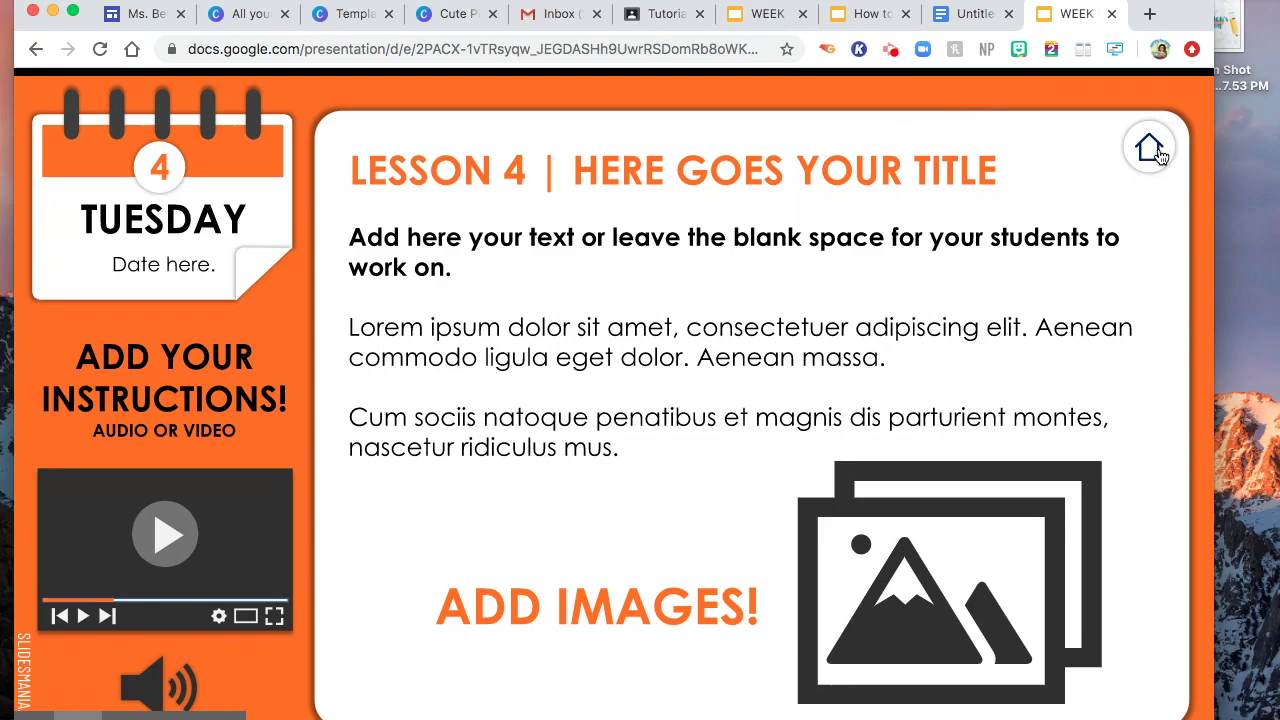
pyautogui.click(1111, 15)
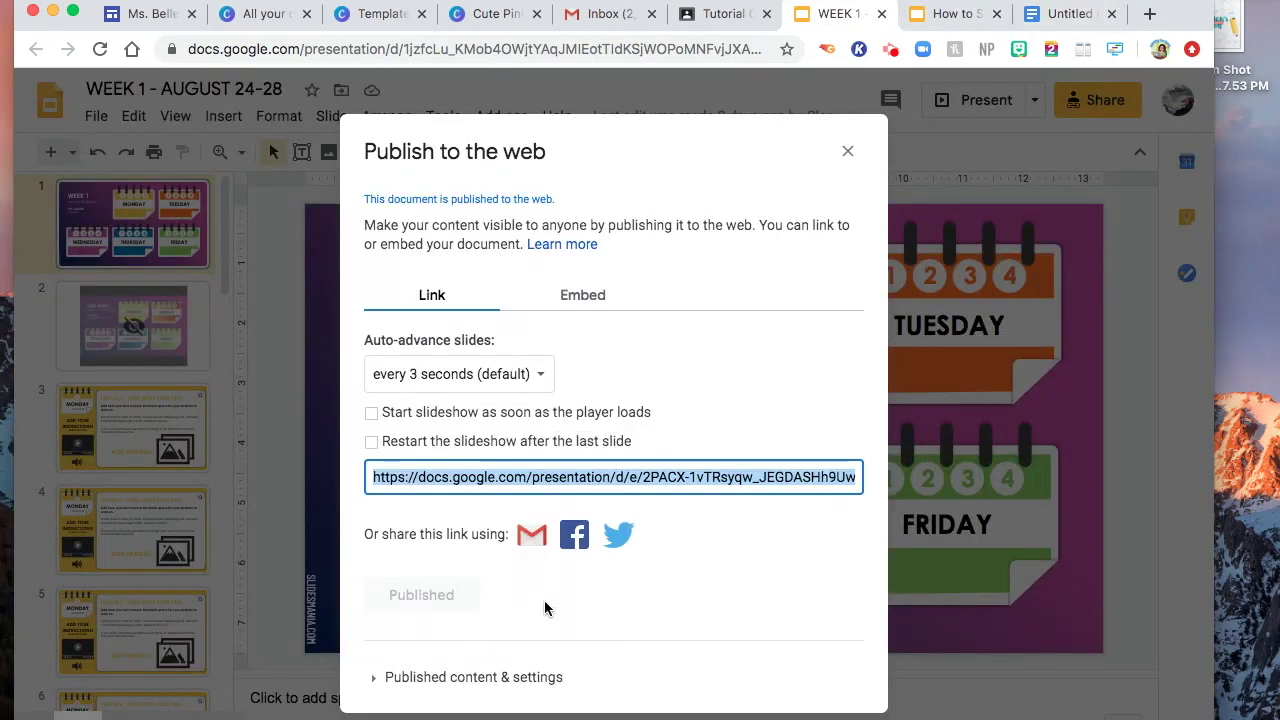
# - Stop publishing the deck to the web and copy the presentation's editing address
pyautogui.click(477, 679)
pyautogui.click(465, 697)
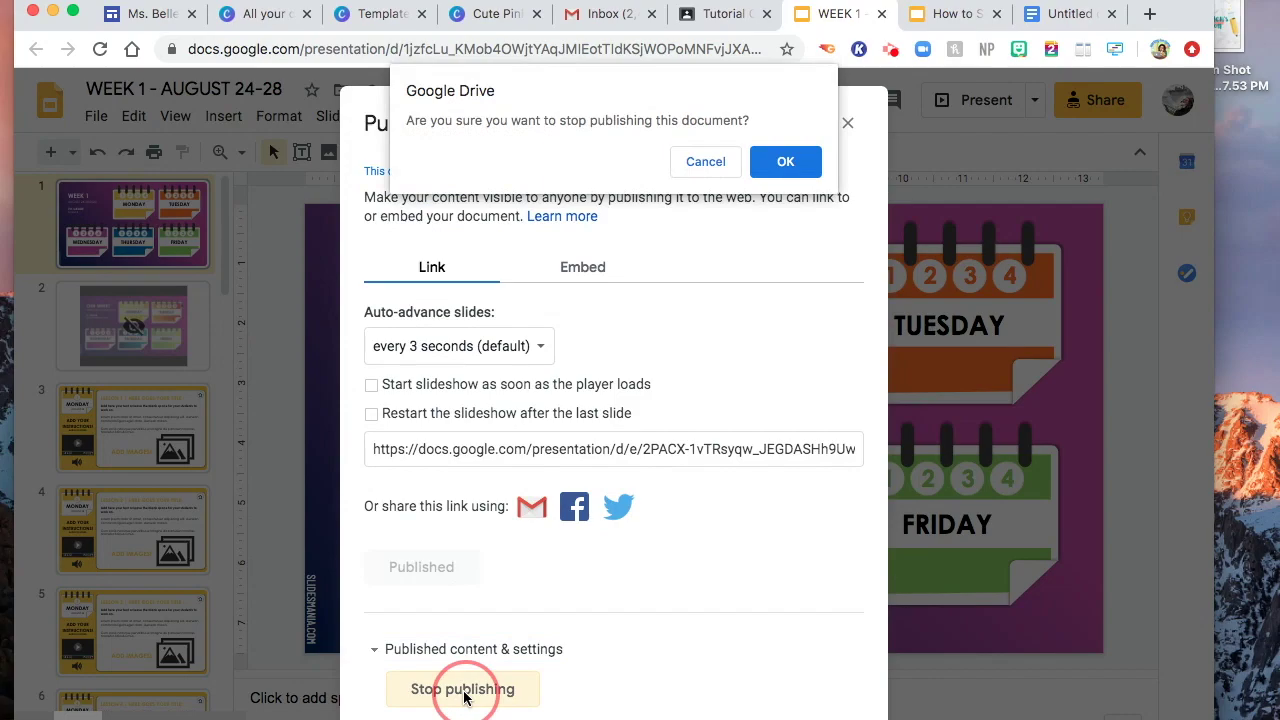
pyautogui.click(785, 161)
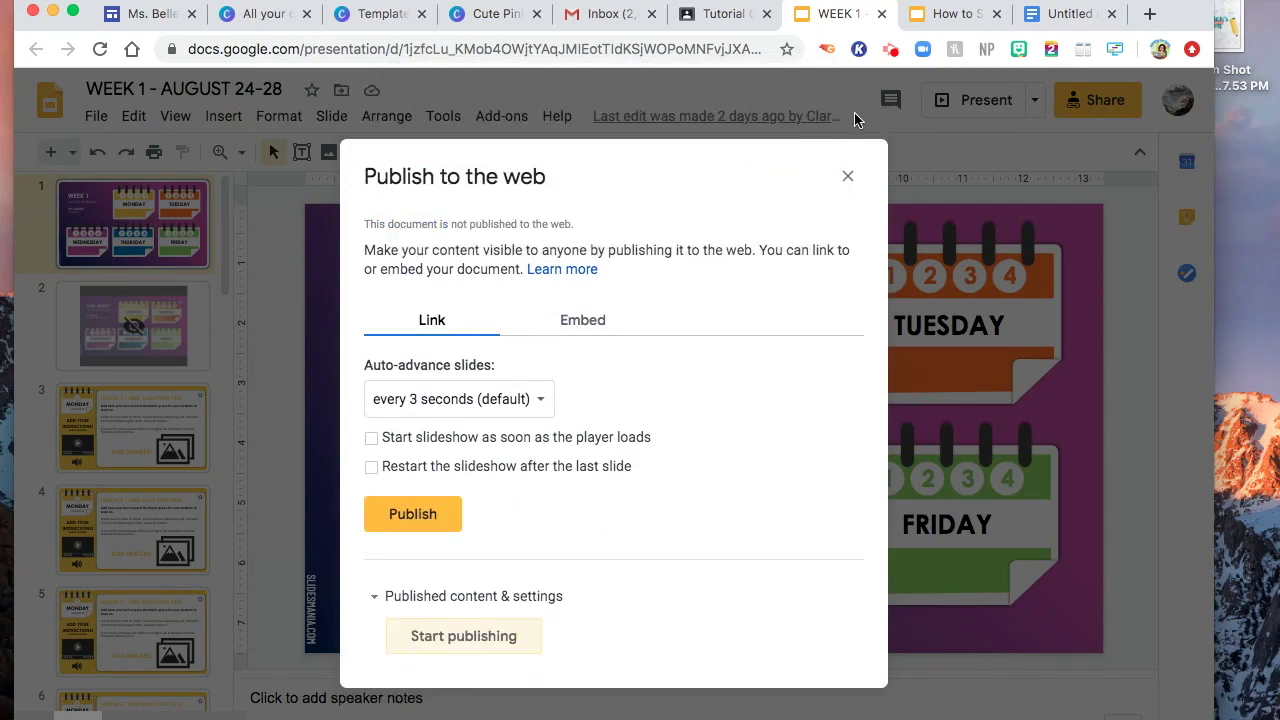
pyautogui.click(849, 178)
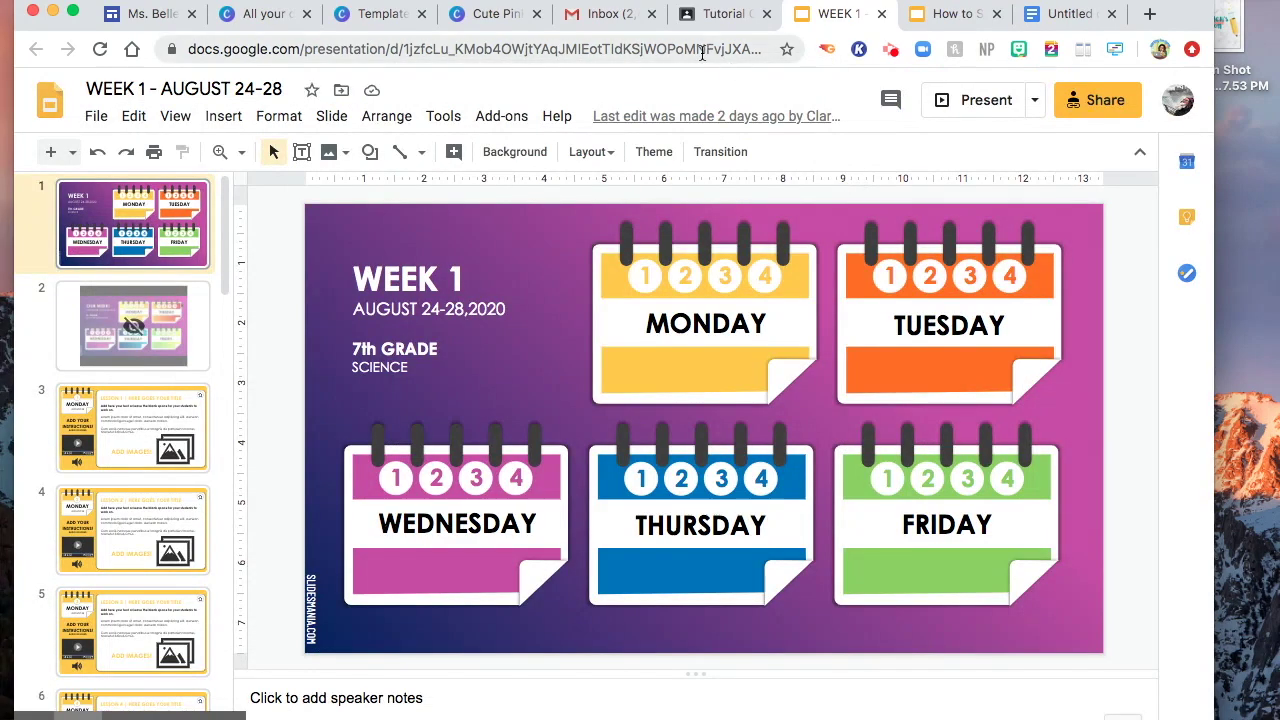
pyautogui.click(702, 49)
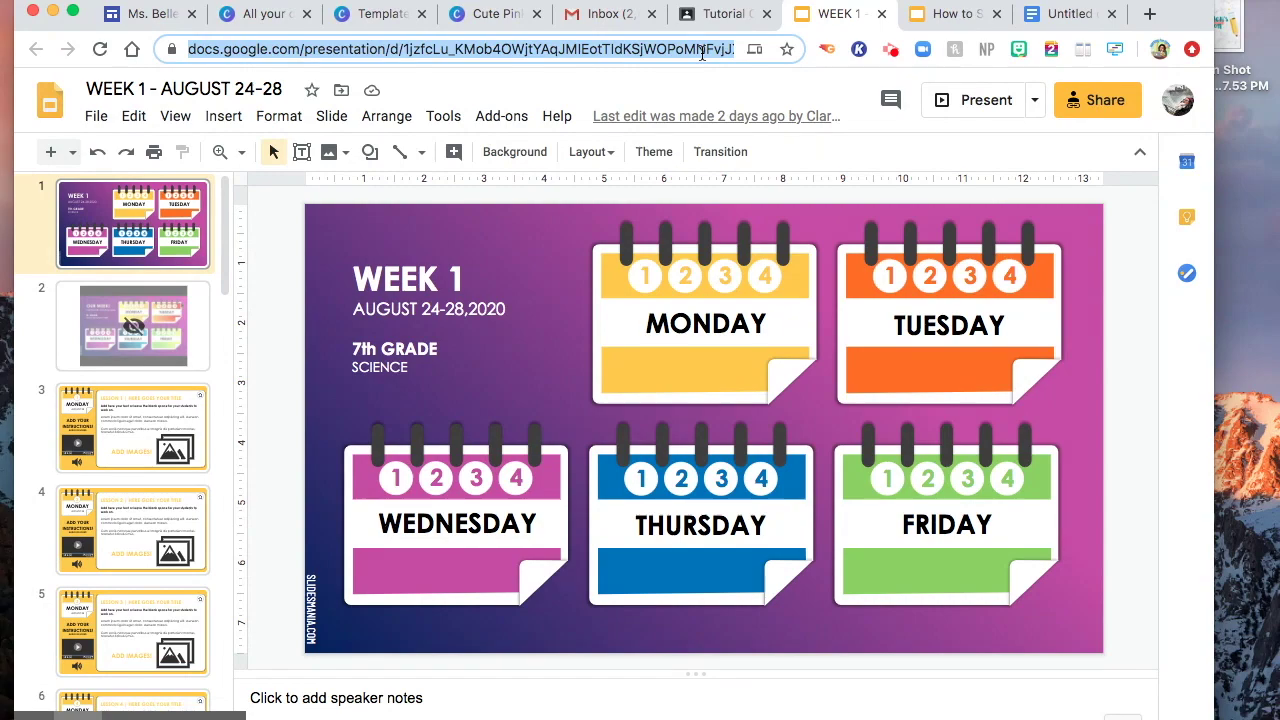
pyautogui.click(1068, 14)
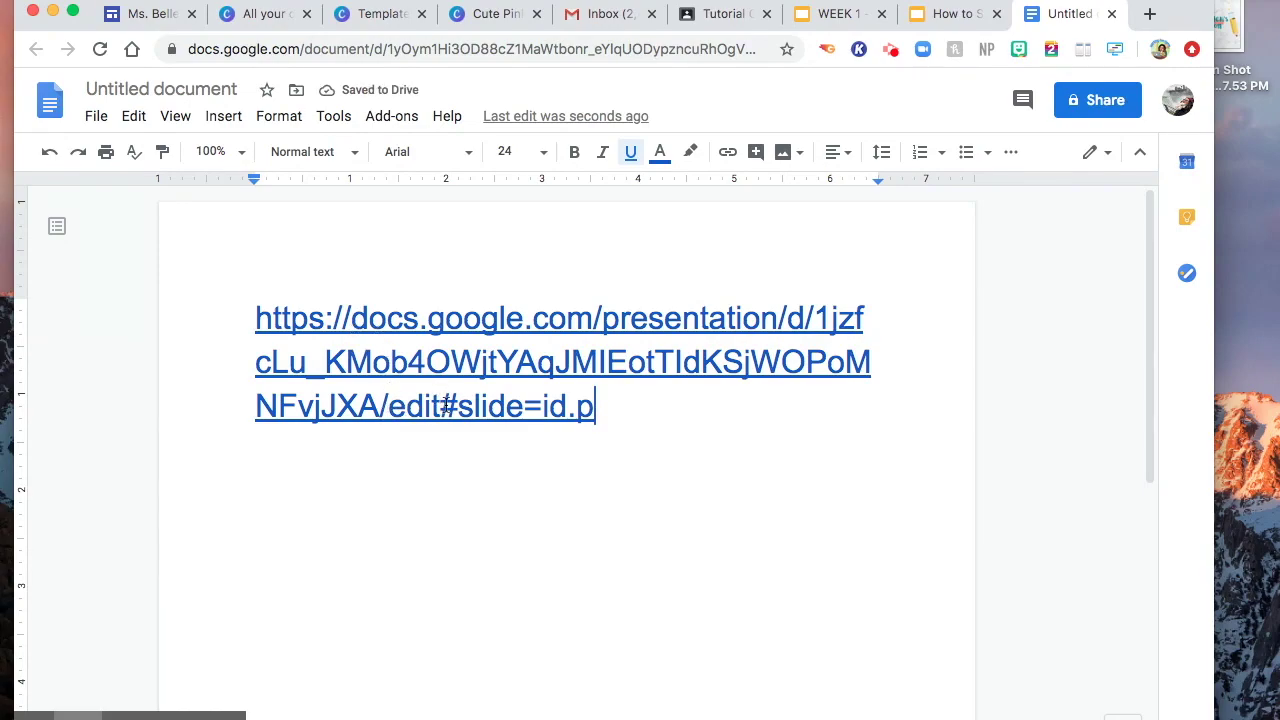
# - Paste the deck link into the document and change its /edit ending to /present
pyautogui.click(435, 406)
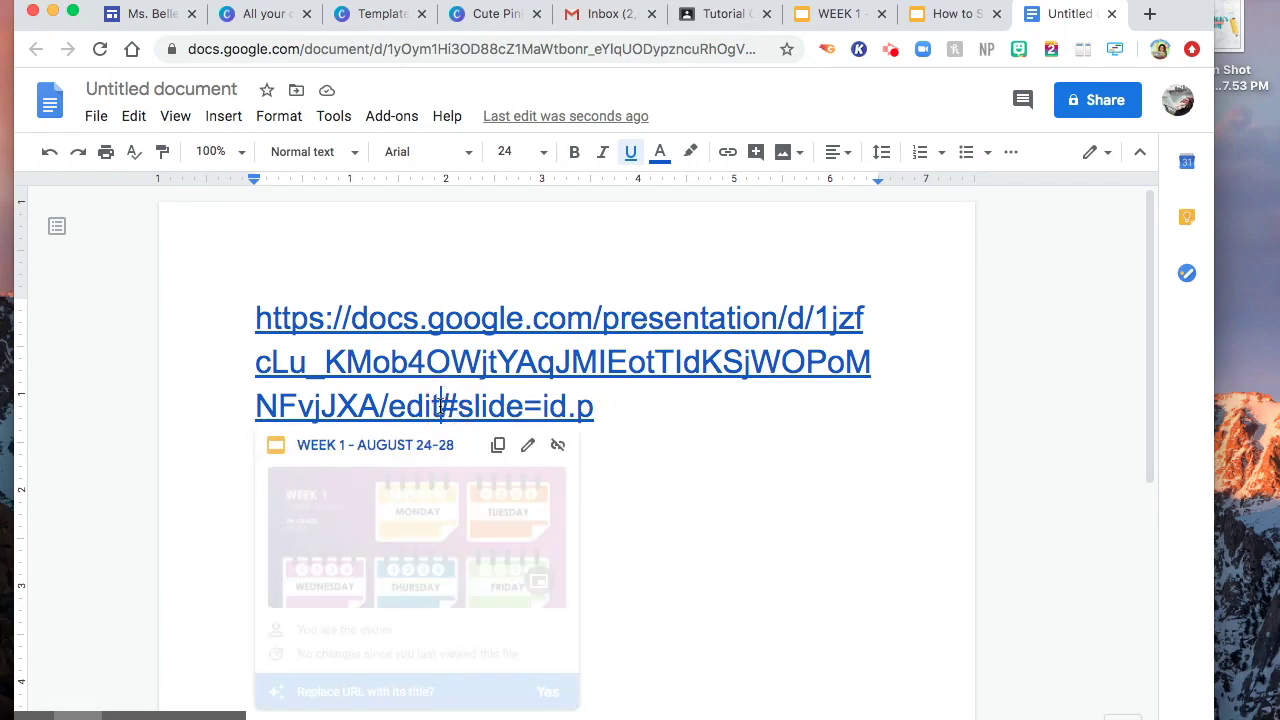
pyautogui.press('BackSpace')
pyautogui.press('BackSpace')
pyautogui.press('BackSpace')
pyautogui.press('BackSpace')
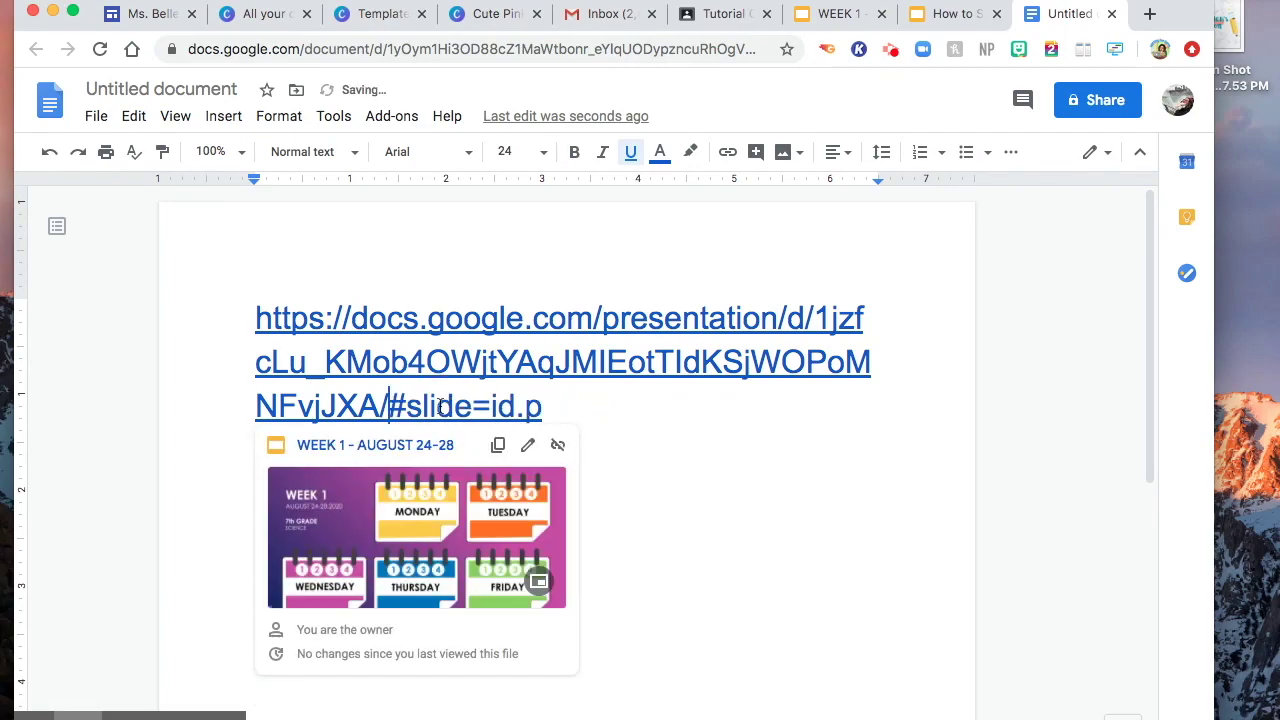
pyautogui.write('present')
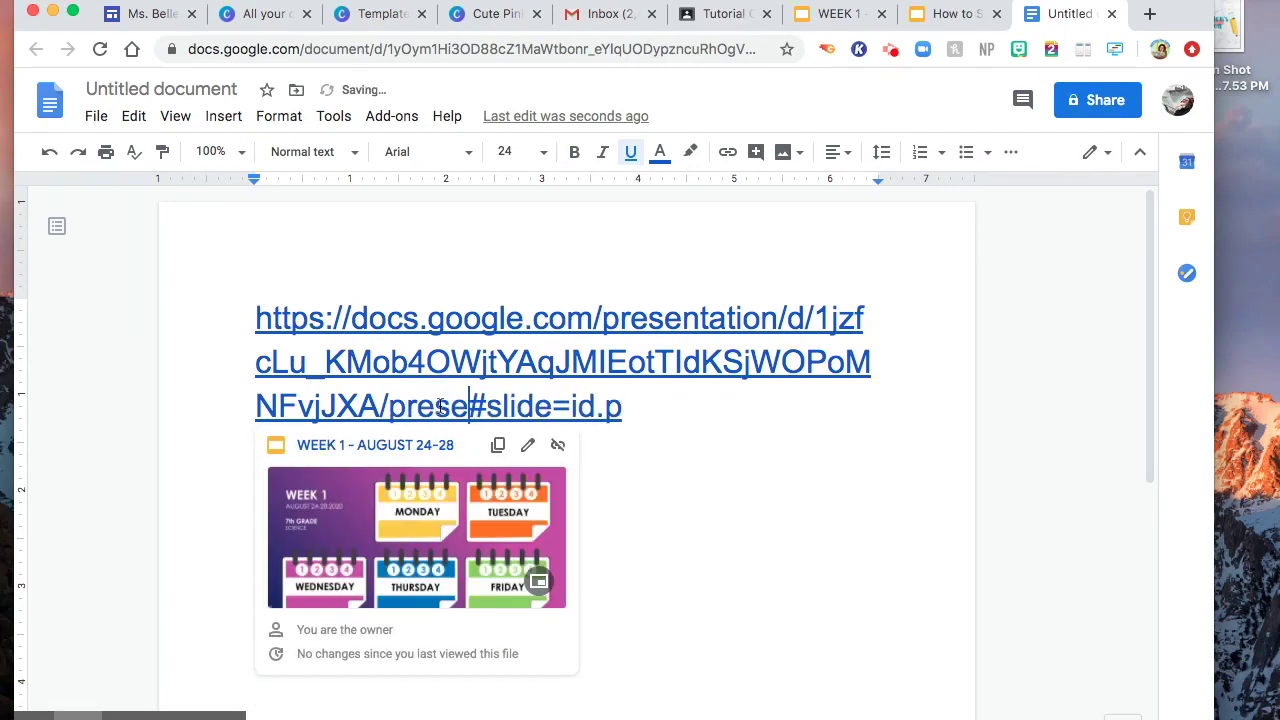
pyautogui.moveTo(672, 412); pyautogui.dragTo(236, 287)
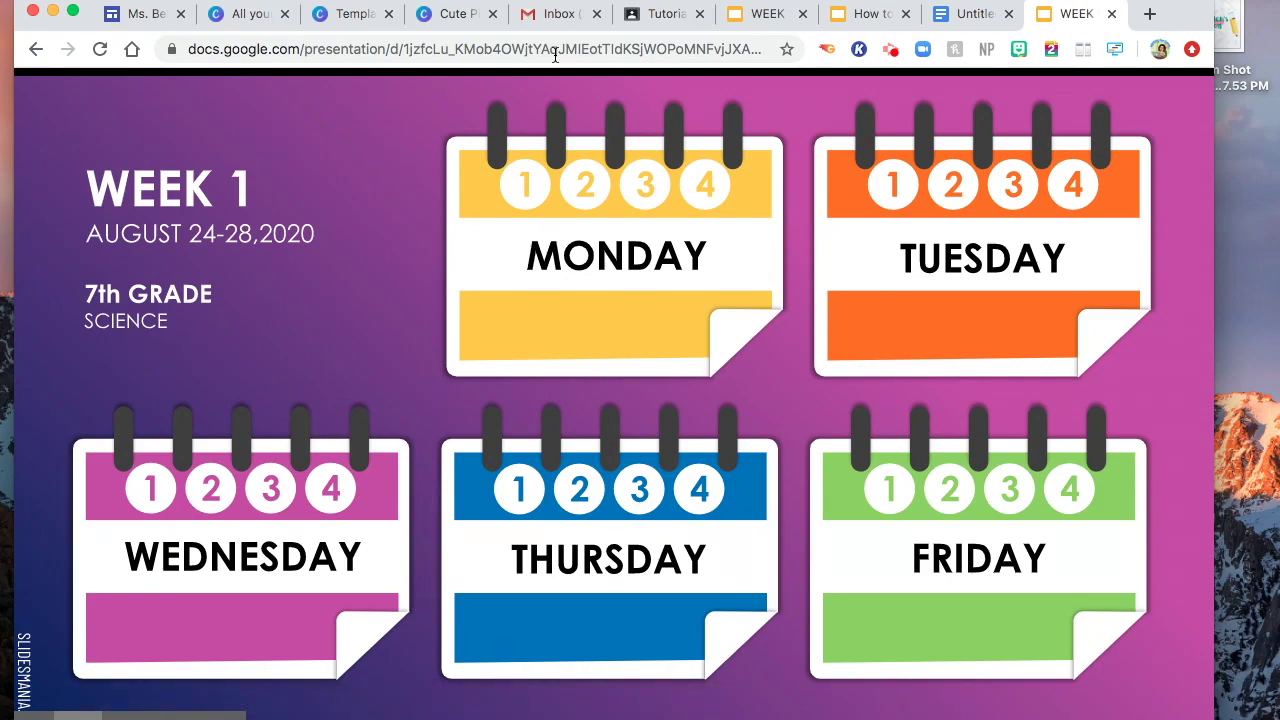
pyautogui.click(1112, 14)
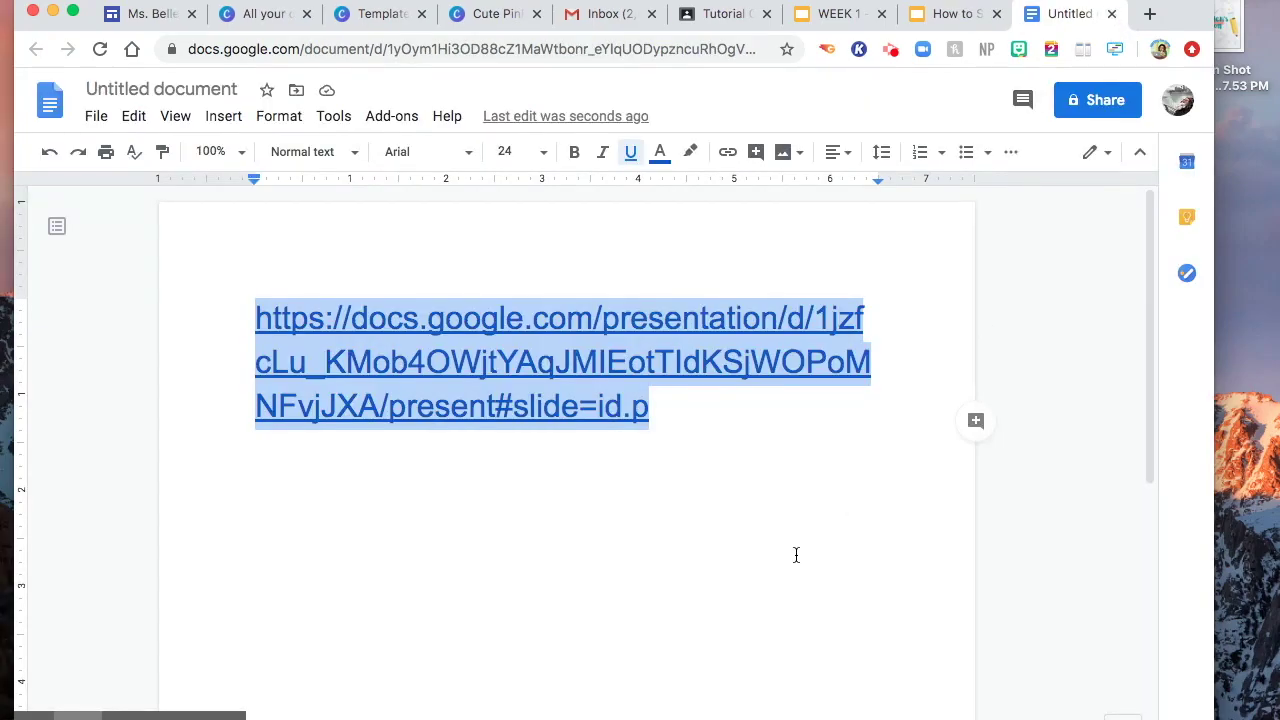
# - Change the link's /present ending to /copy and select the whole /copy link
pyautogui.click(796, 555)
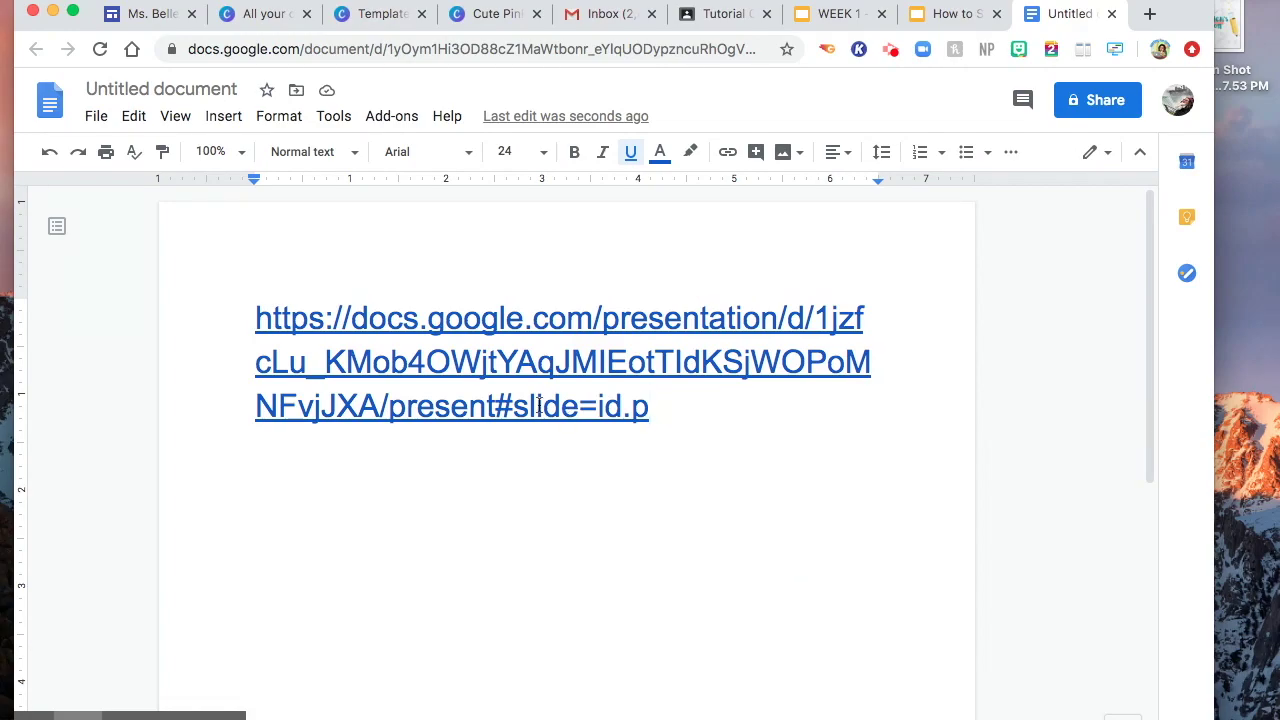
pyautogui.click(497, 402)
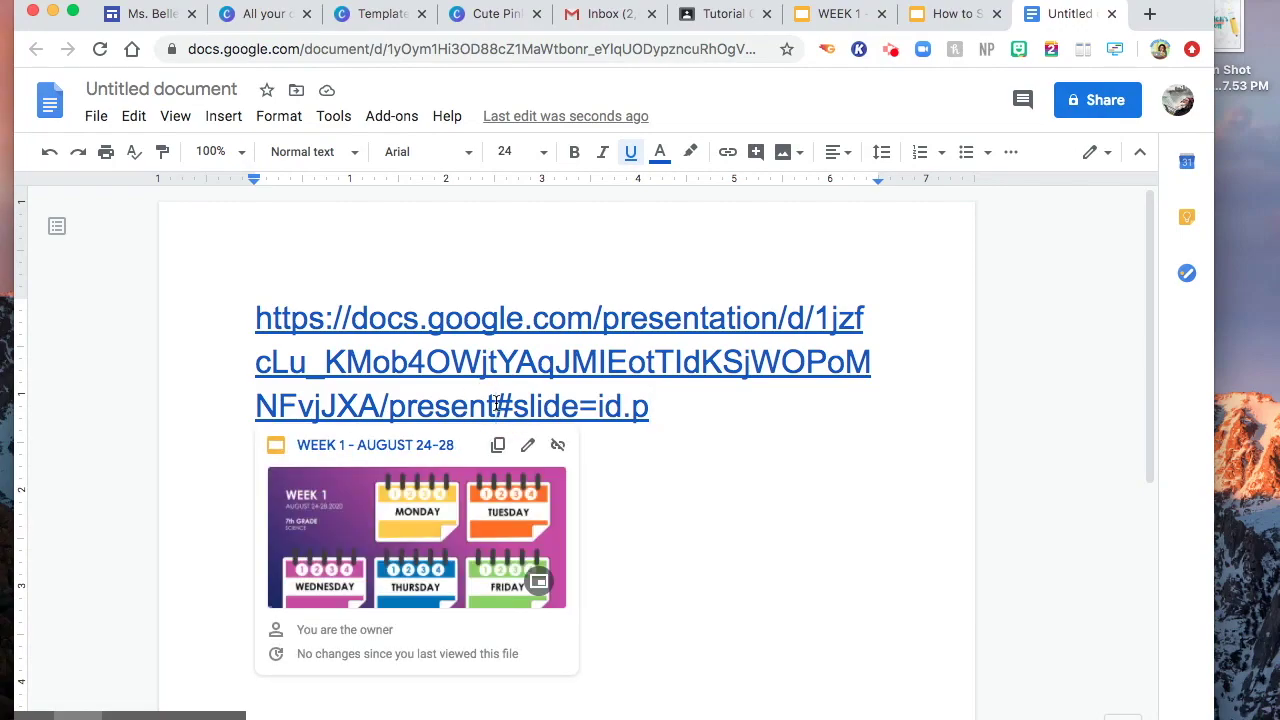
pyautogui.press('BackSpace')
pyautogui.press('BackSpace')
pyautogui.press('BackSpace')
pyautogui.press('BackSpace')
pyautogui.press('BackSpace')
pyautogui.press('BackSpace')
pyautogui.press('BackSpace')
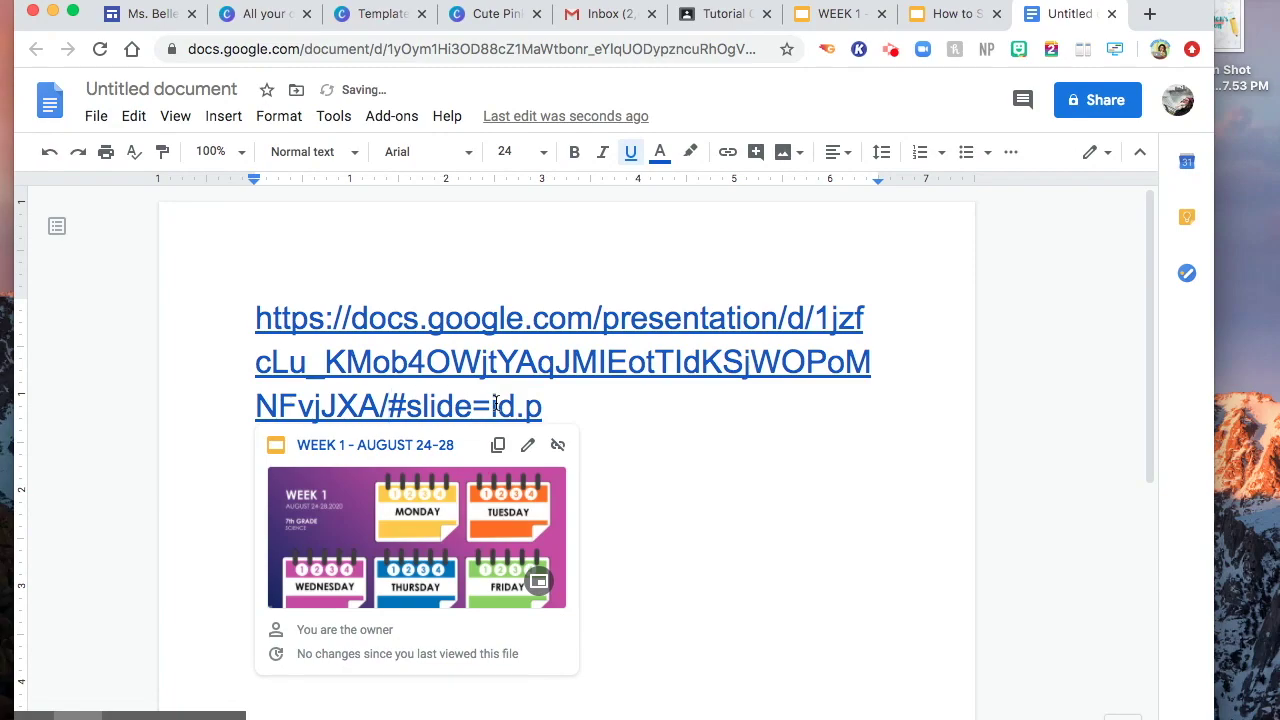
pyautogui.write('copy')
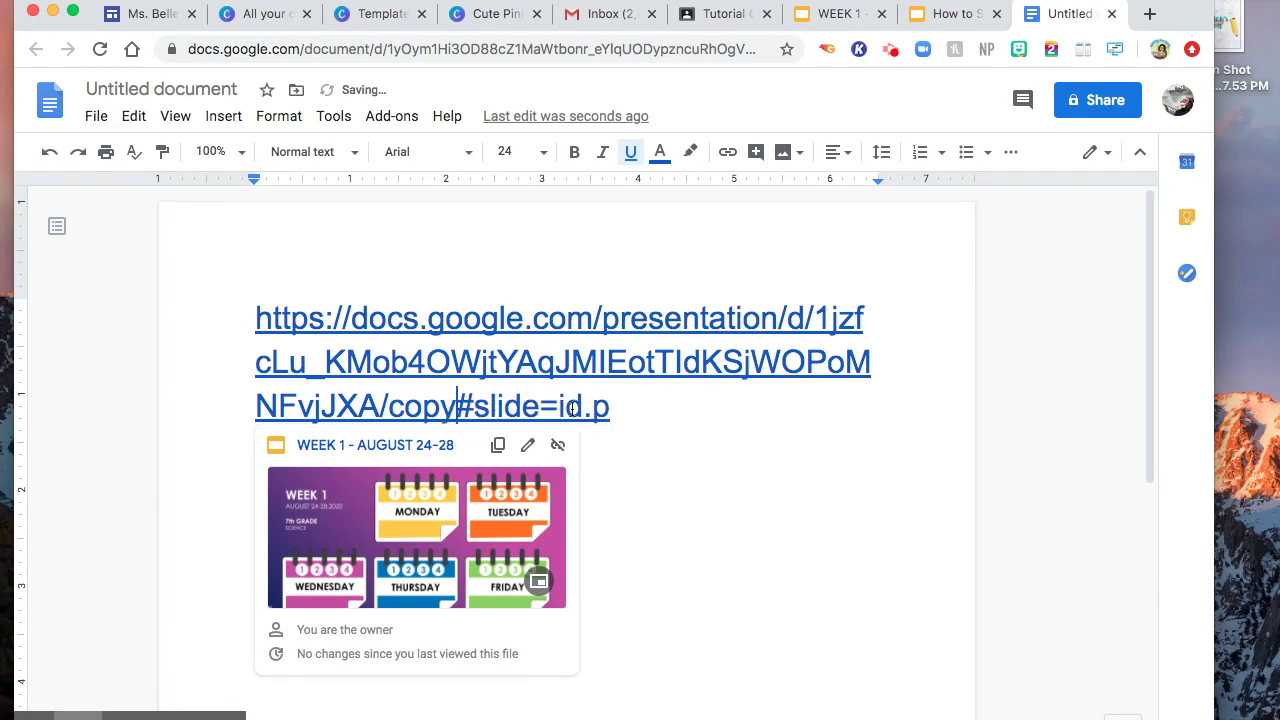
pyautogui.click(681, 438)
pyautogui.moveTo(616, 404); pyautogui.dragTo(258, 322)
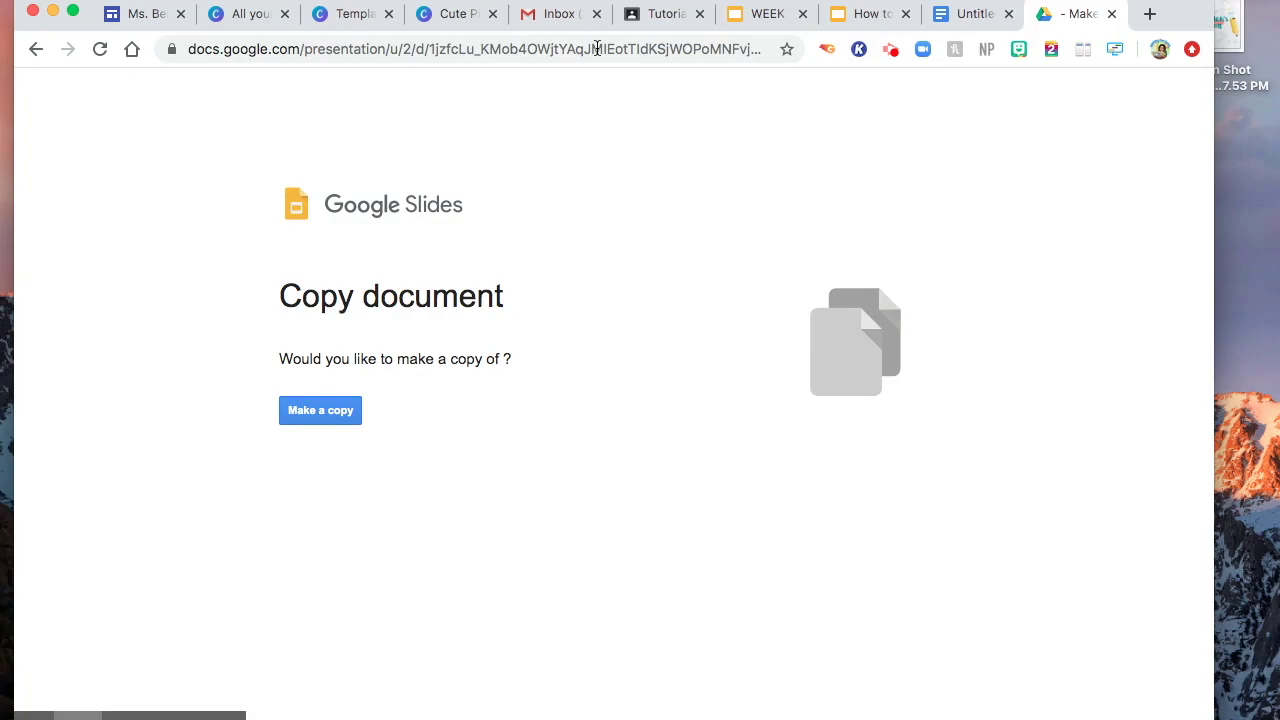
# - Switch to the How to Share Files to Virtual Classroom presentation tab
pyautogui.click(866, 16)
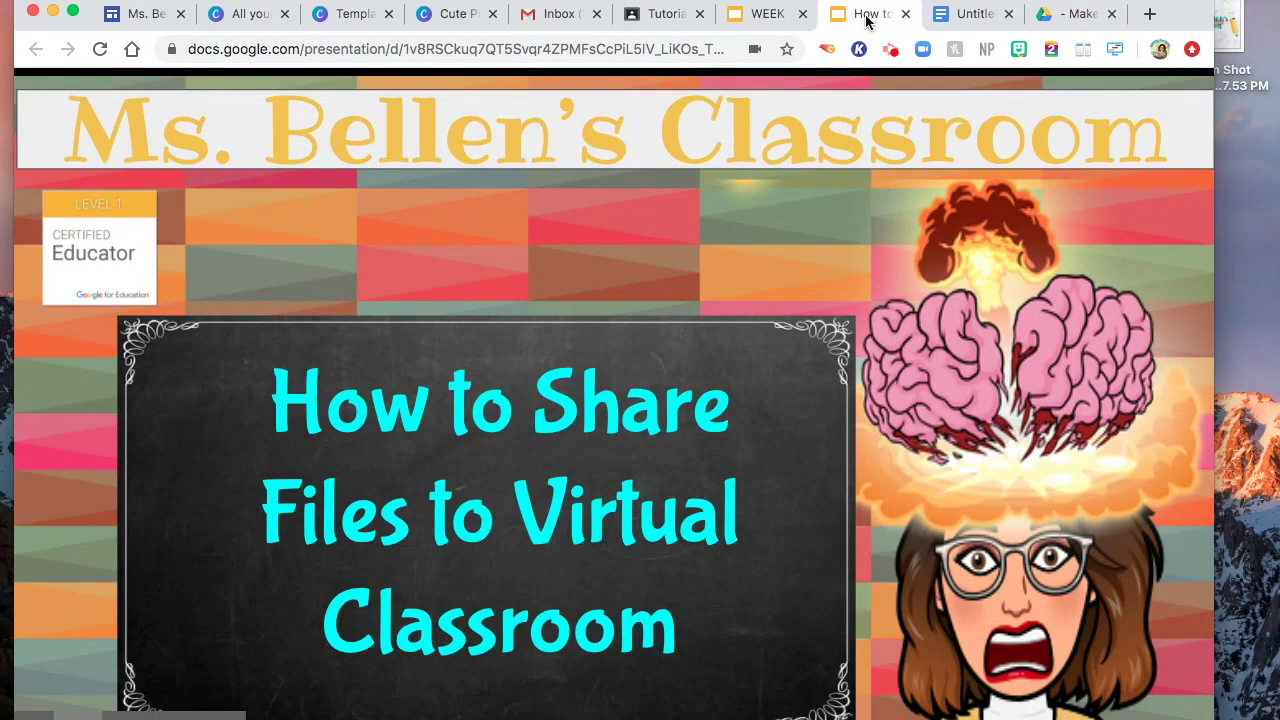